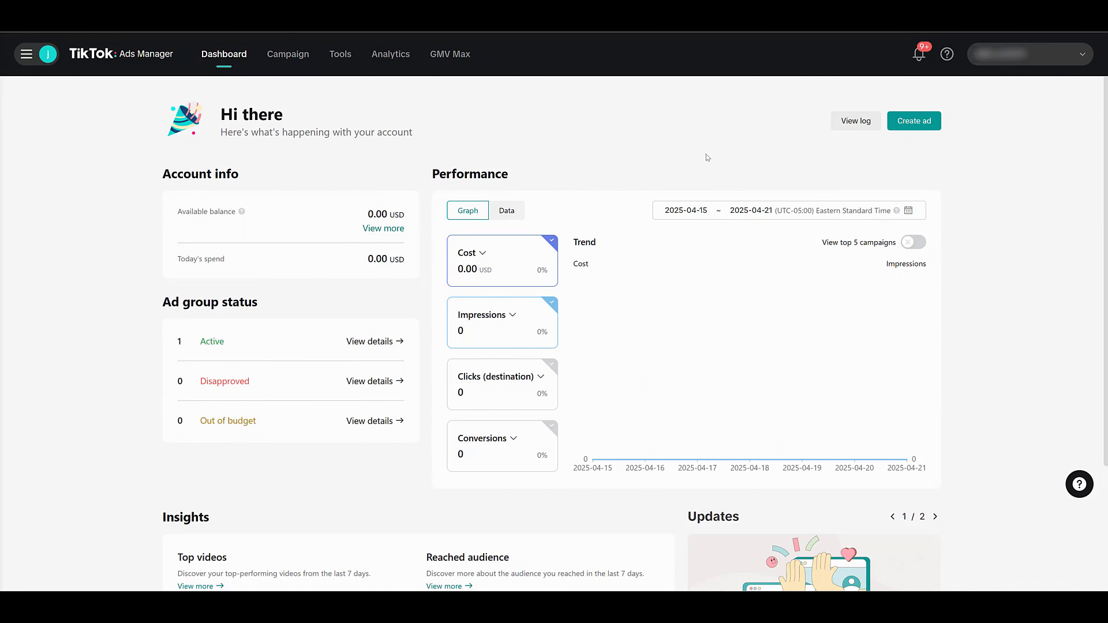
Open the Brand safety hub and cover all eight advertising objectives, including Traffic and App promotion.
{"action": "mouse_move", "coordinate": [345, 54]}
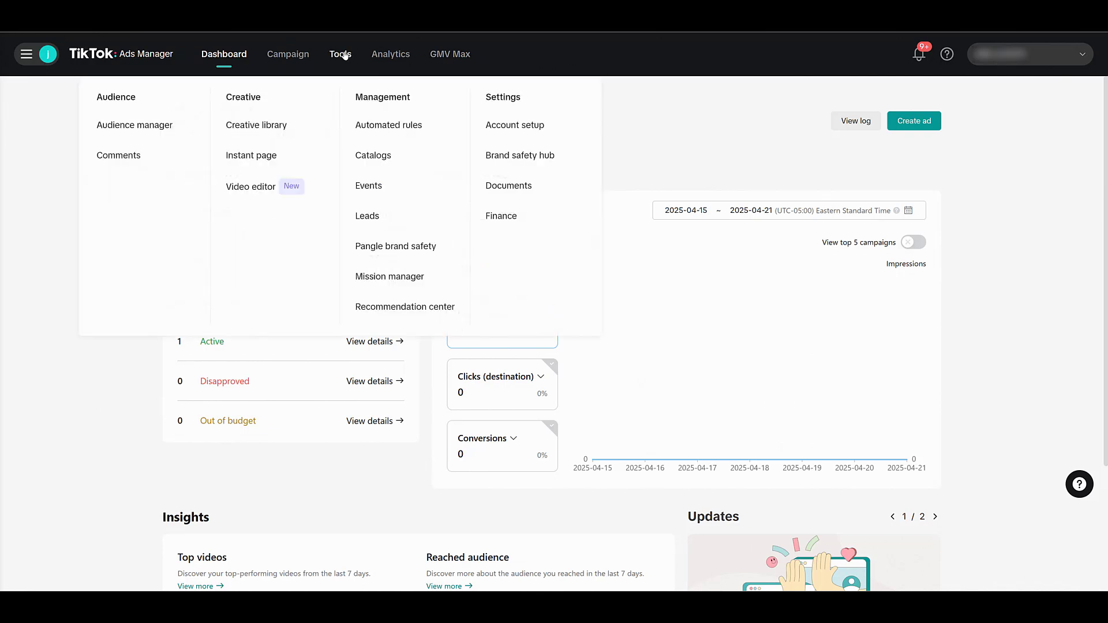
{"action": "left_click", "coordinate": [520, 168]}
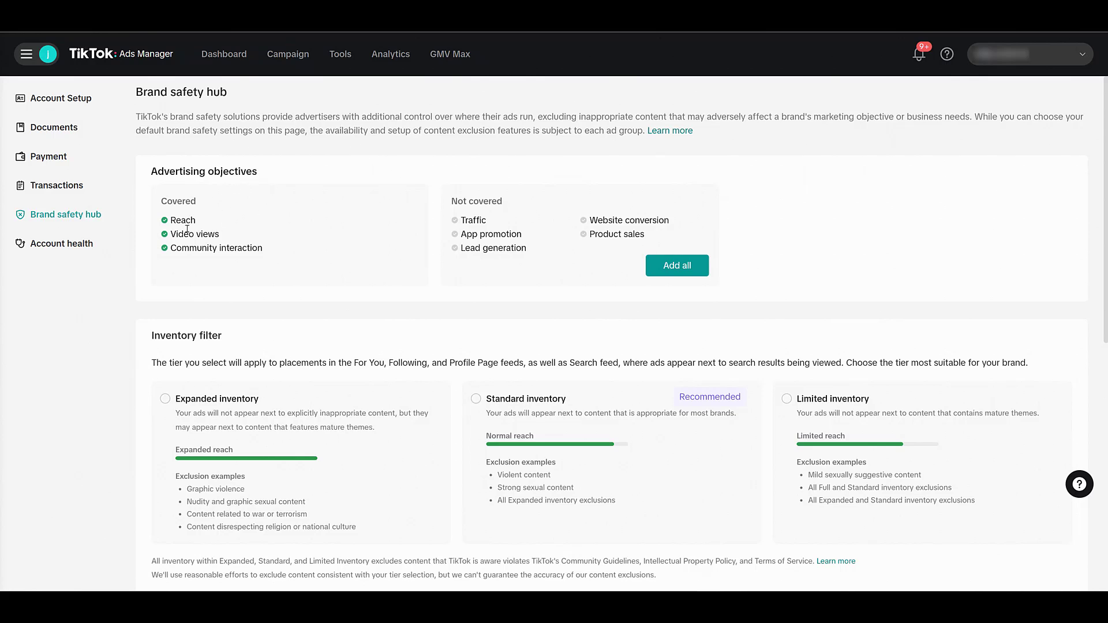
{"action": "left_click", "coordinate": [676, 265]}
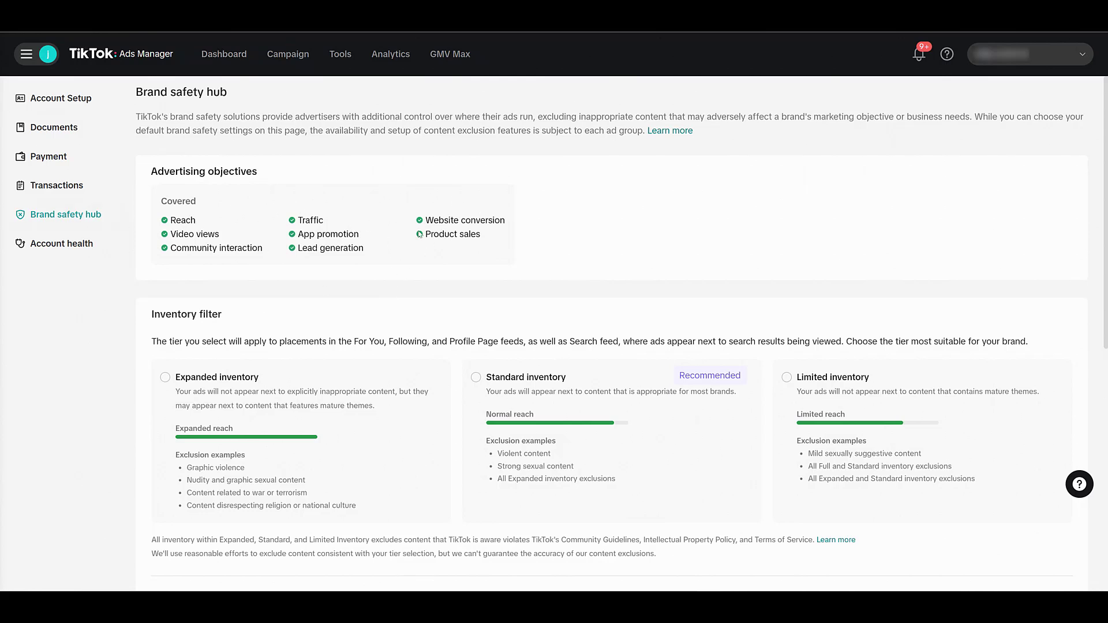
Choose Standard inventory as the inventory filter tier.
{"action": "scroll", "coordinate": [556, 211], "scroll_direction": "down", "scroll_amount": 3}
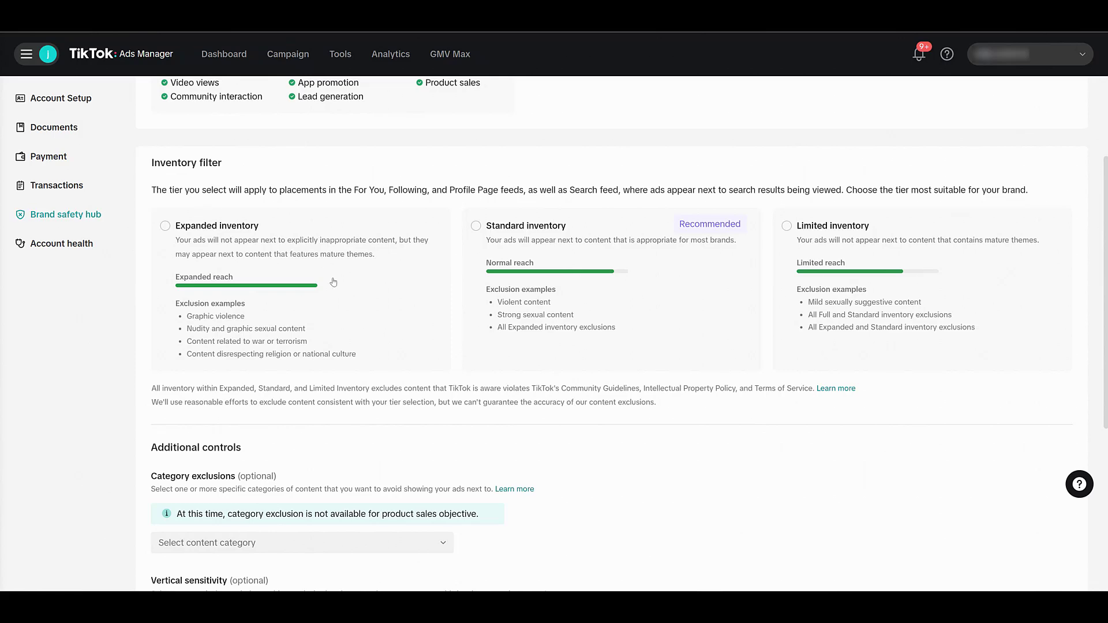
{"action": "left_click", "coordinate": [474, 228]}
{"action": "scroll", "coordinate": [445, 242], "scroll_direction": "down", "scroll_amount": 5}
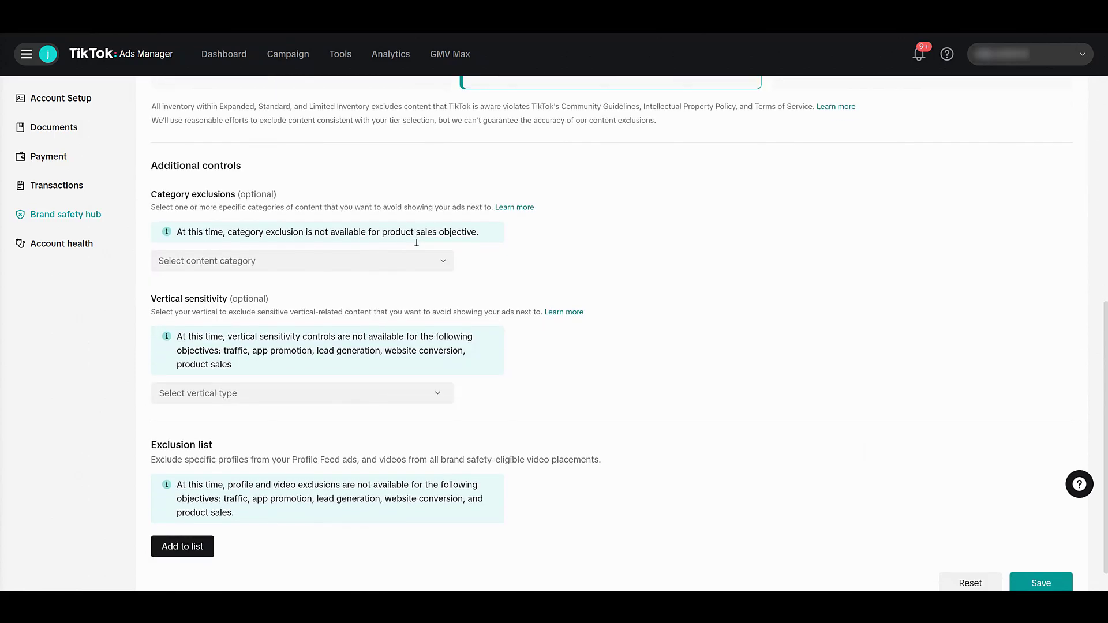
{"action": "left_click", "coordinate": [245, 245]}
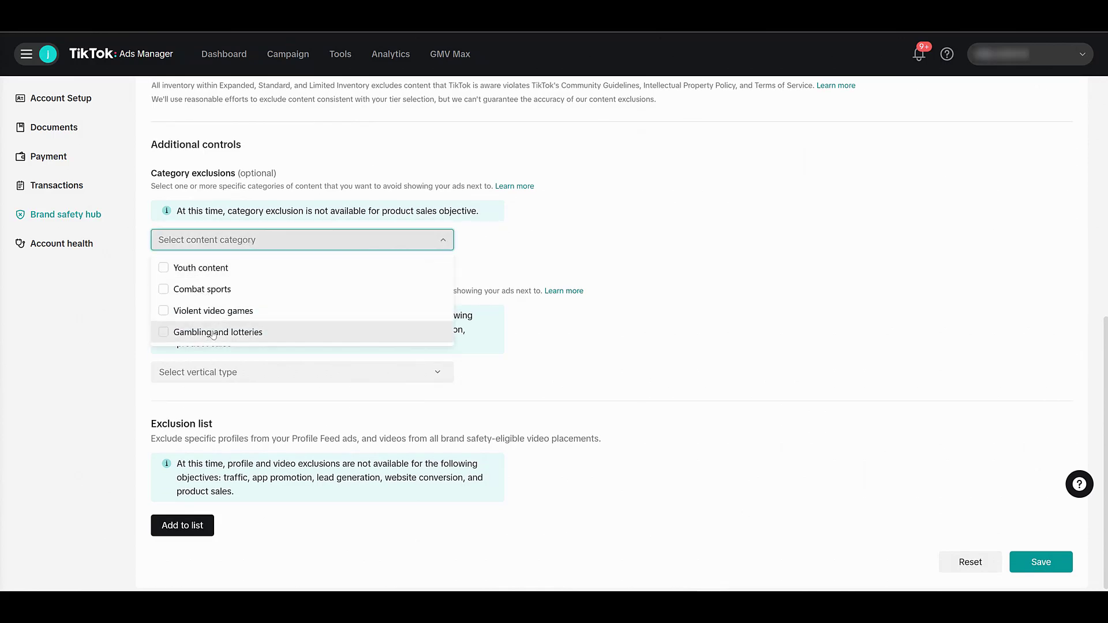
{"action": "left_click", "coordinate": [533, 234]}
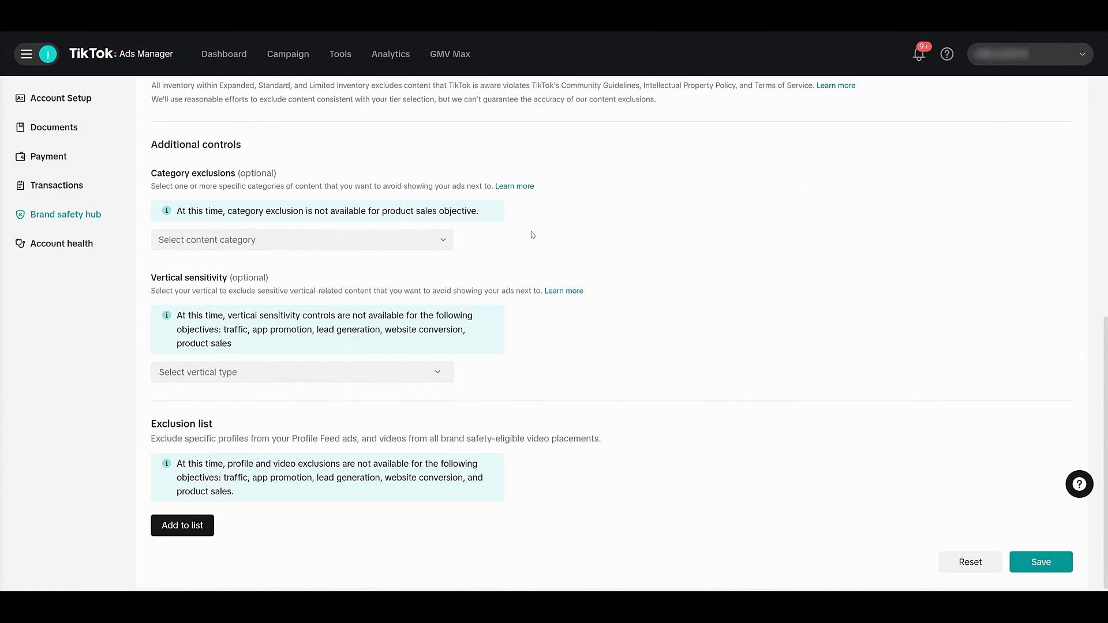
{"action": "left_click", "coordinate": [330, 375]}
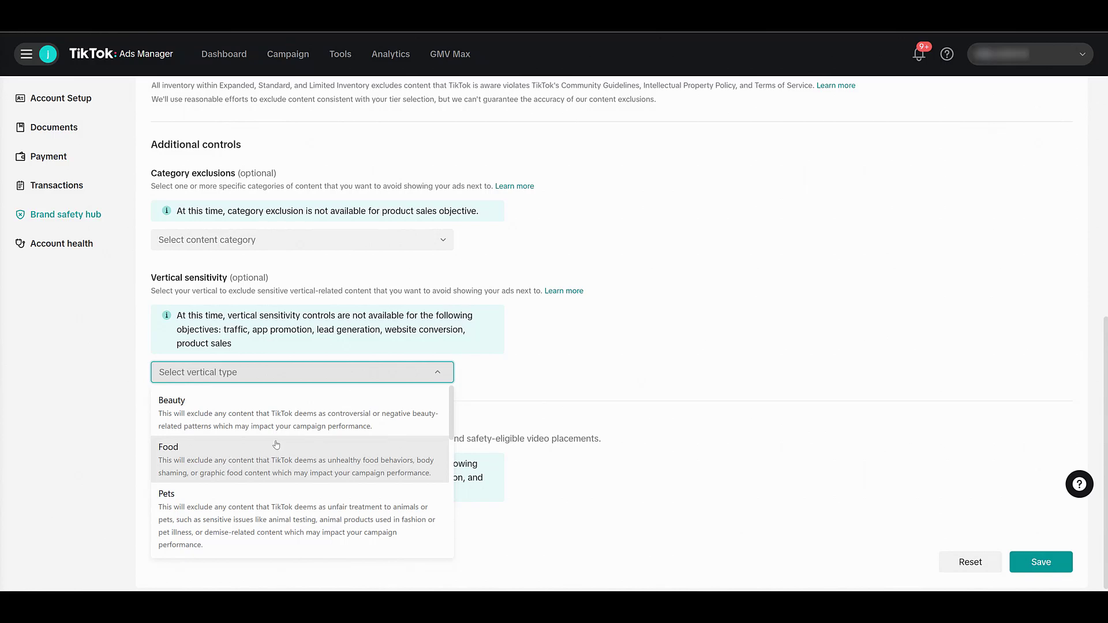
{"action": "scroll", "coordinate": [276, 448], "scroll_direction": "down", "scroll_amount": 2}
{"action": "scroll", "coordinate": [277, 444], "scroll_direction": "down", "scroll_amount": 3}
{"action": "scroll", "coordinate": [277, 444], "scroll_direction": "down", "scroll_amount": 3}
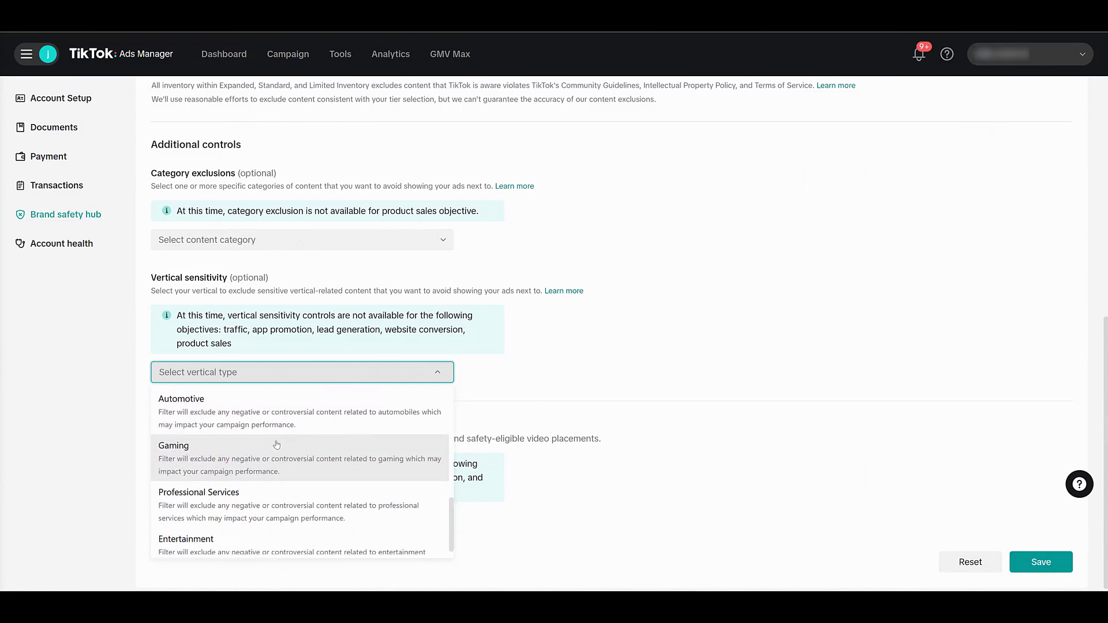
Dismiss the vertical list and start adding profiles and videos to the exclusion list to get the XLSX template.
{"action": "left_click", "coordinate": [615, 381]}
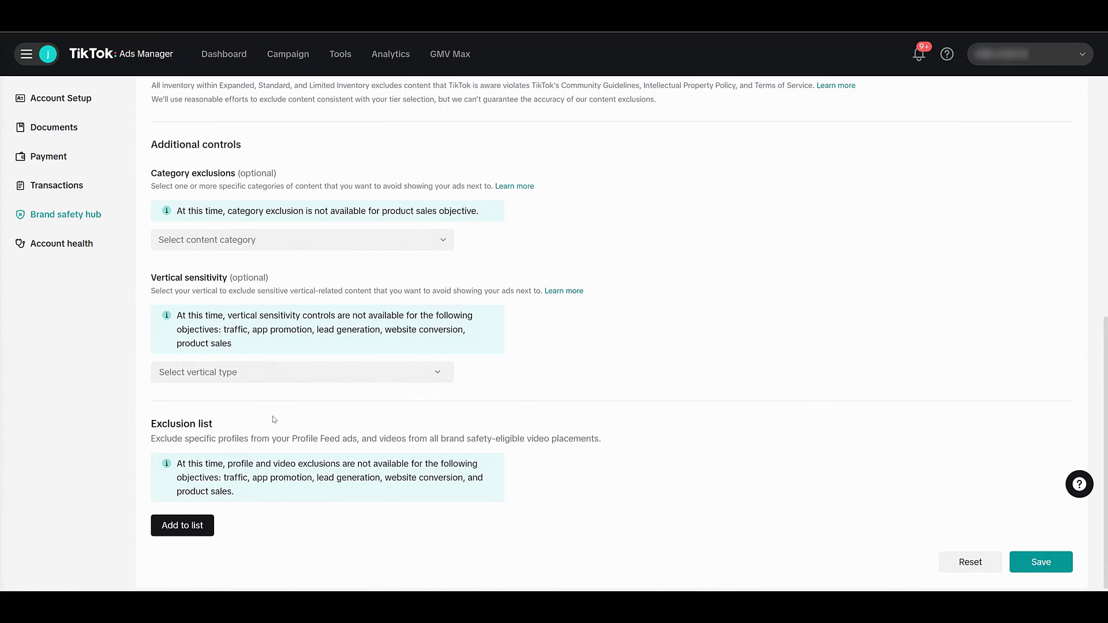
{"action": "left_click", "coordinate": [181, 532]}
{"action": "mouse_move", "coordinate": [506, 320]}
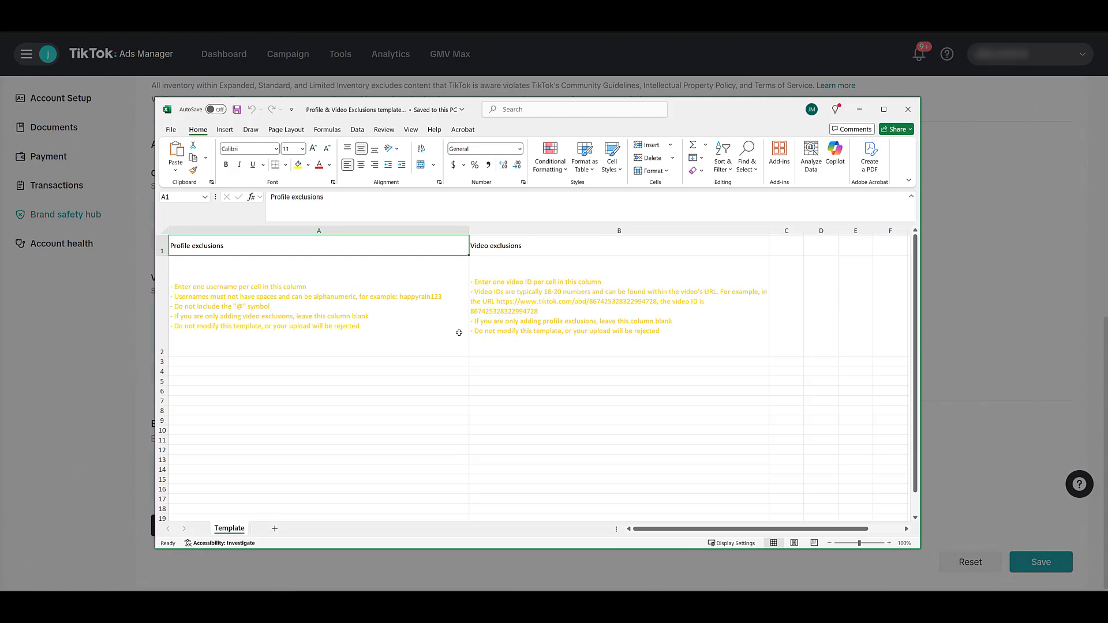
Change the orange instruction text in A2:B2 to the Automatic black font colour.
{"action": "left_click", "coordinate": [402, 273]}
{"action": "left_click", "coordinate": [475, 265], "text": "shift"}
{"action": "left_click", "coordinate": [329, 164]}
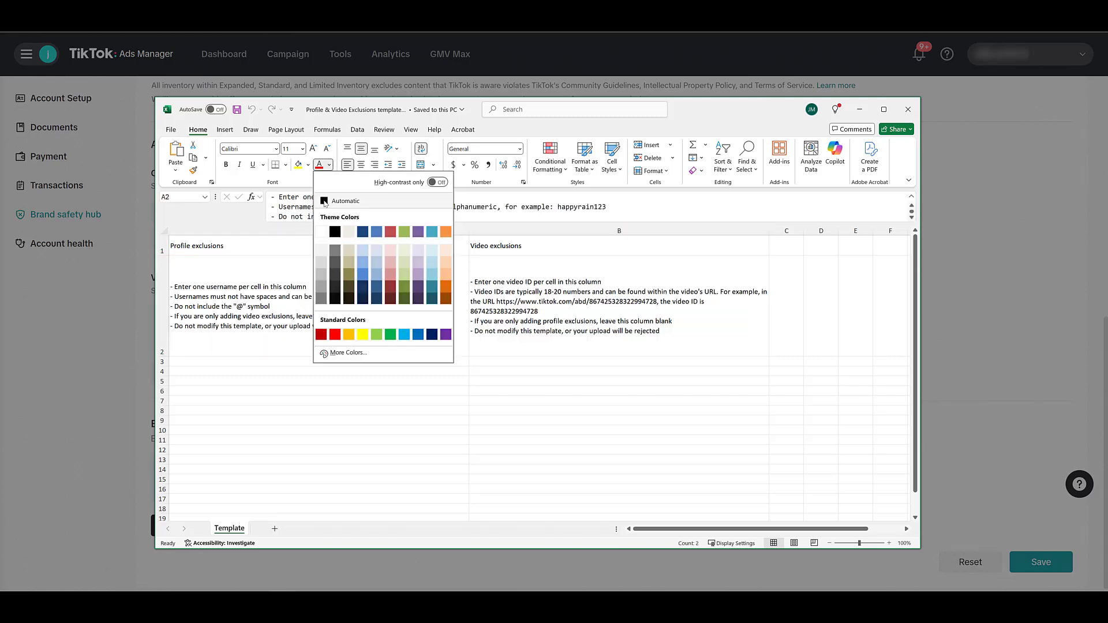
{"action": "left_click", "coordinate": [325, 202]}
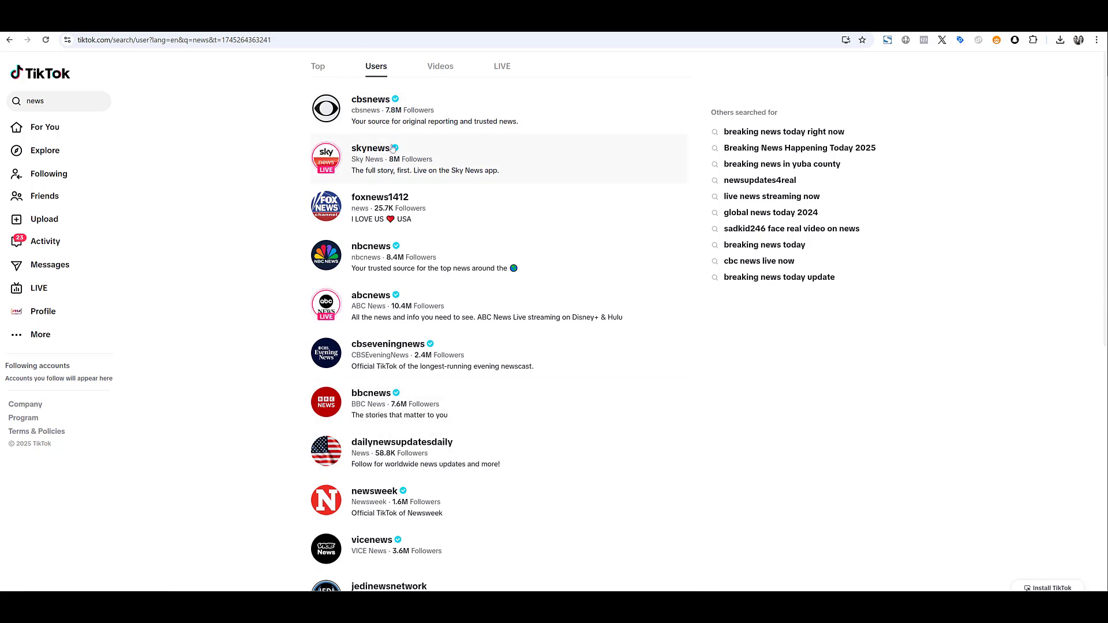
Open the cbsnews profile in a new tab and select 'cbsnews' in its web address.
{"action": "right_click", "coordinate": [368, 103]}
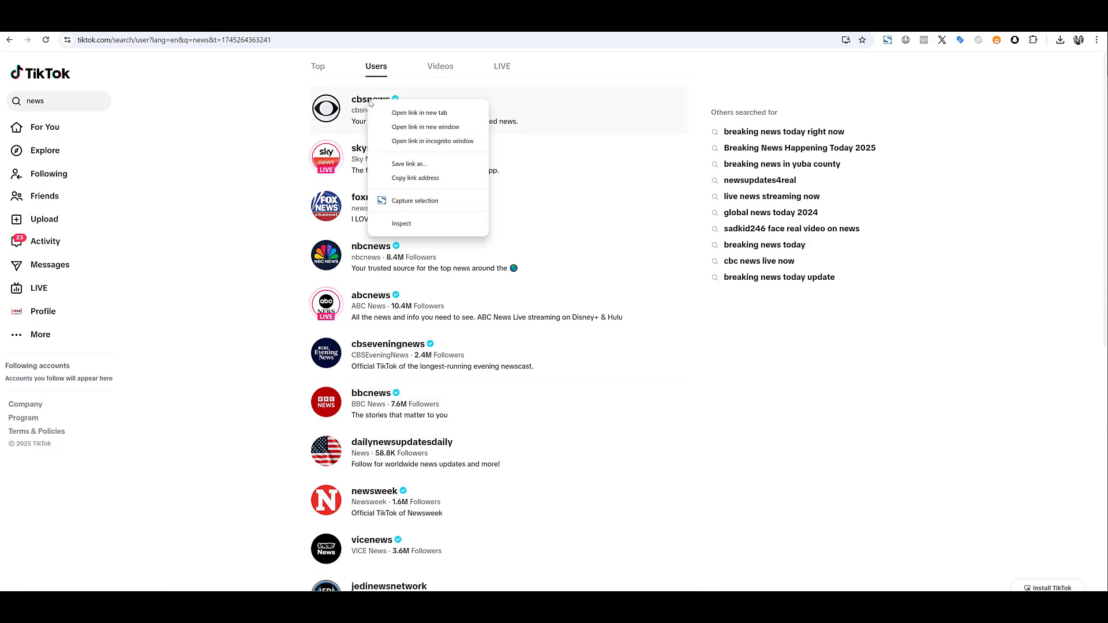
{"action": "left_click", "coordinate": [384, 113]}
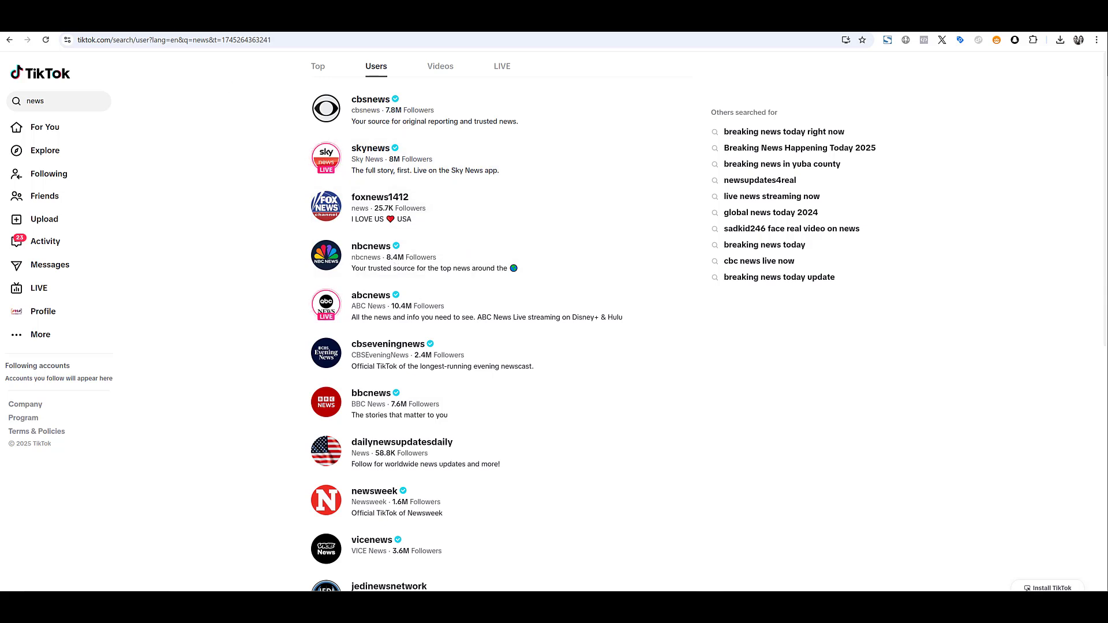
{"action": "key", "text": "ctrl+Tab"}
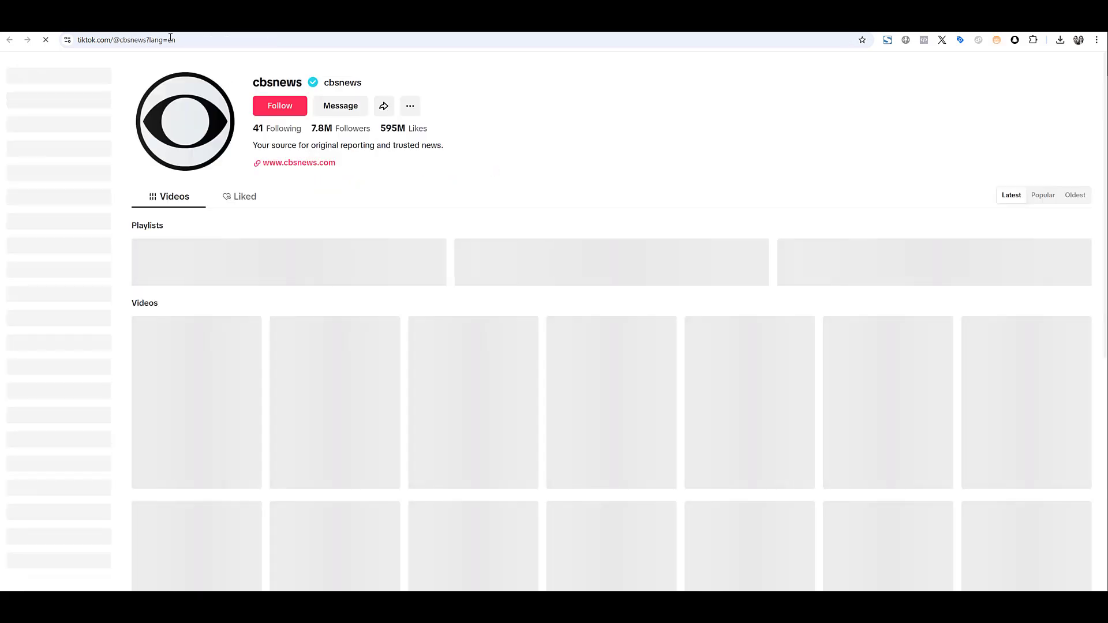
{"action": "double_click", "coordinate": [116, 41]}
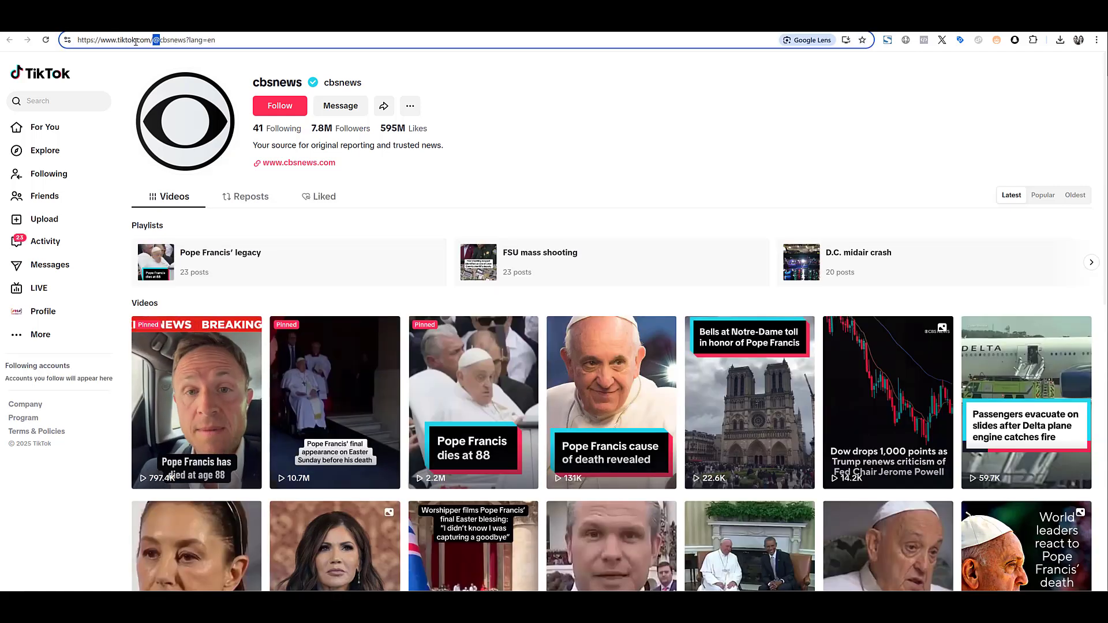
{"action": "double_click", "coordinate": [184, 41]}
{"action": "key", "text": "ctrl+c"}
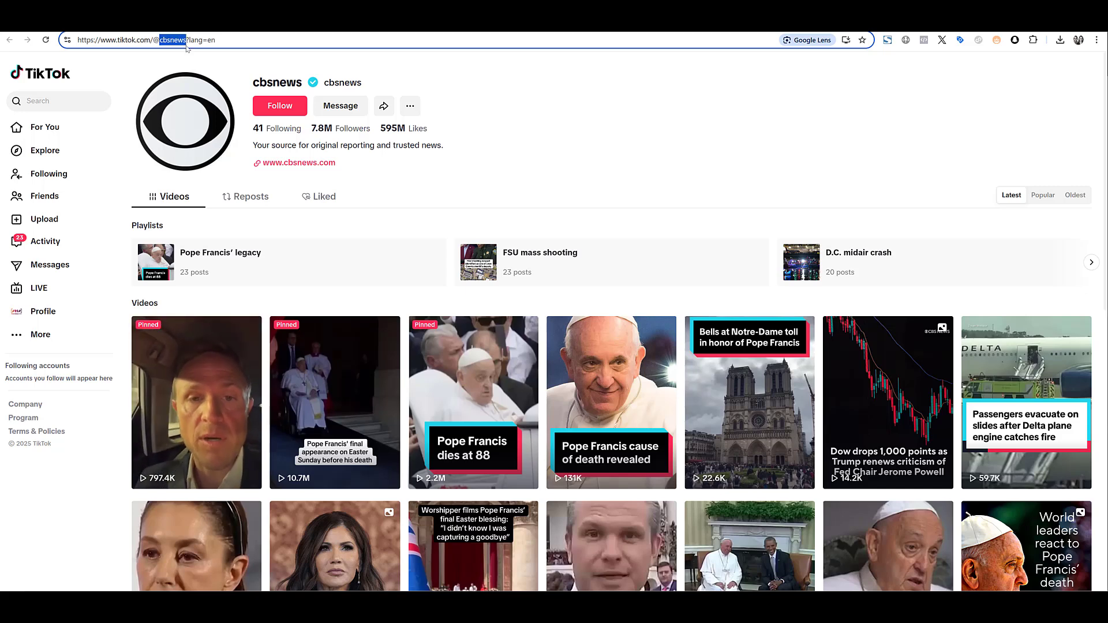
Paste cbsnews into cell A3 of the exclusions template, then select cells A4 to A13.
{"action": "key", "text": "alt+Tab"}
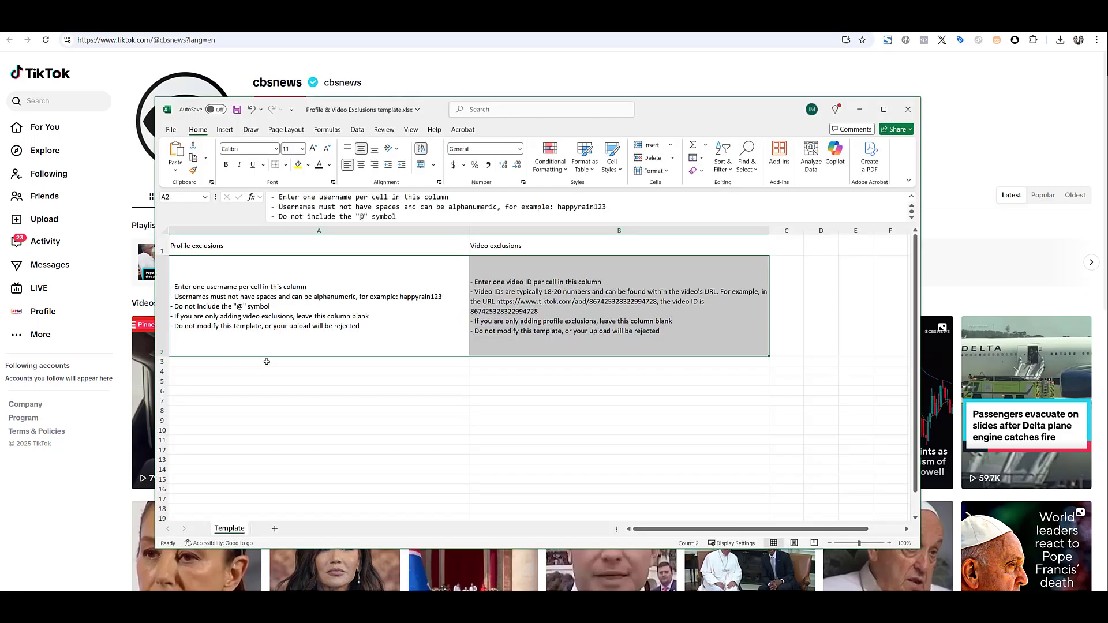
{"action": "left_click", "coordinate": [267, 362]}
{"action": "key", "text": "ctrl+v"}
{"action": "left_click_drag", "start_coordinate": [282, 373], "coordinate": [296, 483]}
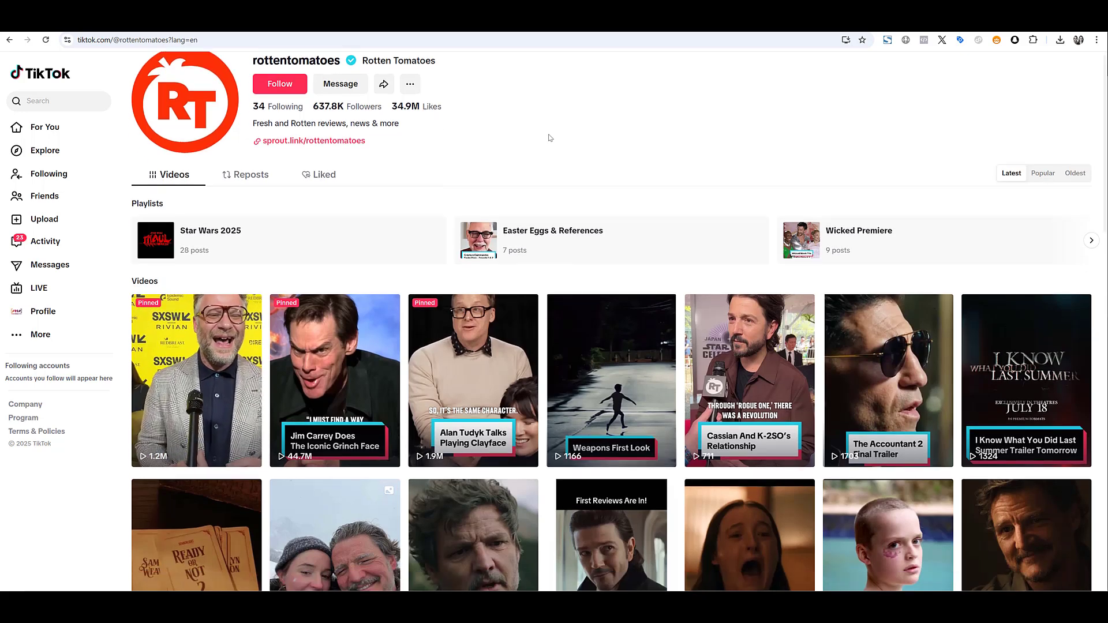
Open the 28 Years Later trailer from the rottentomatoes grid and select its video ID in the URL.
{"action": "scroll", "coordinate": [550, 138], "scroll_direction": "down", "scroll_amount": 2}
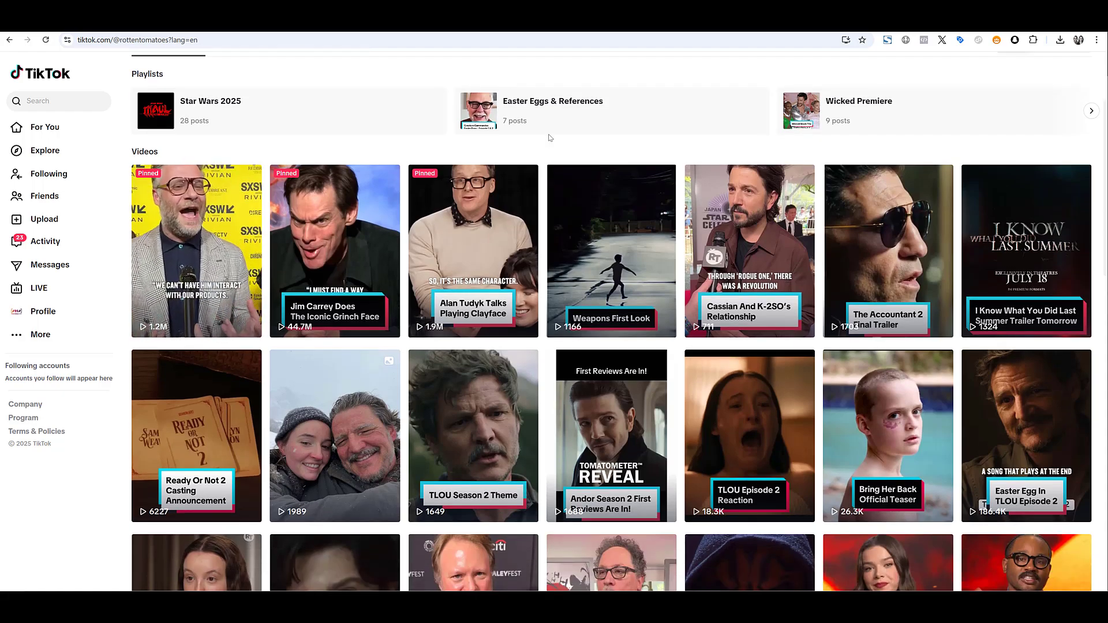
{"action": "scroll", "coordinate": [549, 138], "scroll_direction": "down", "scroll_amount": 3}
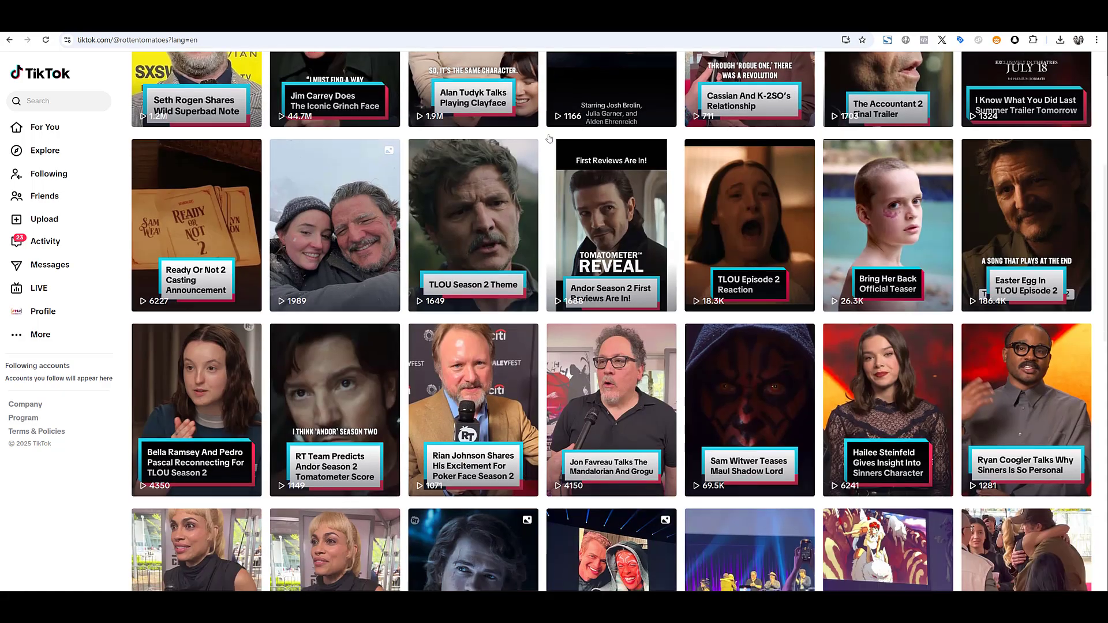
{"action": "scroll", "coordinate": [549, 138], "scroll_direction": "down", "scroll_amount": 3}
{"action": "scroll", "coordinate": [549, 138], "scroll_direction": "down", "scroll_amount": 3}
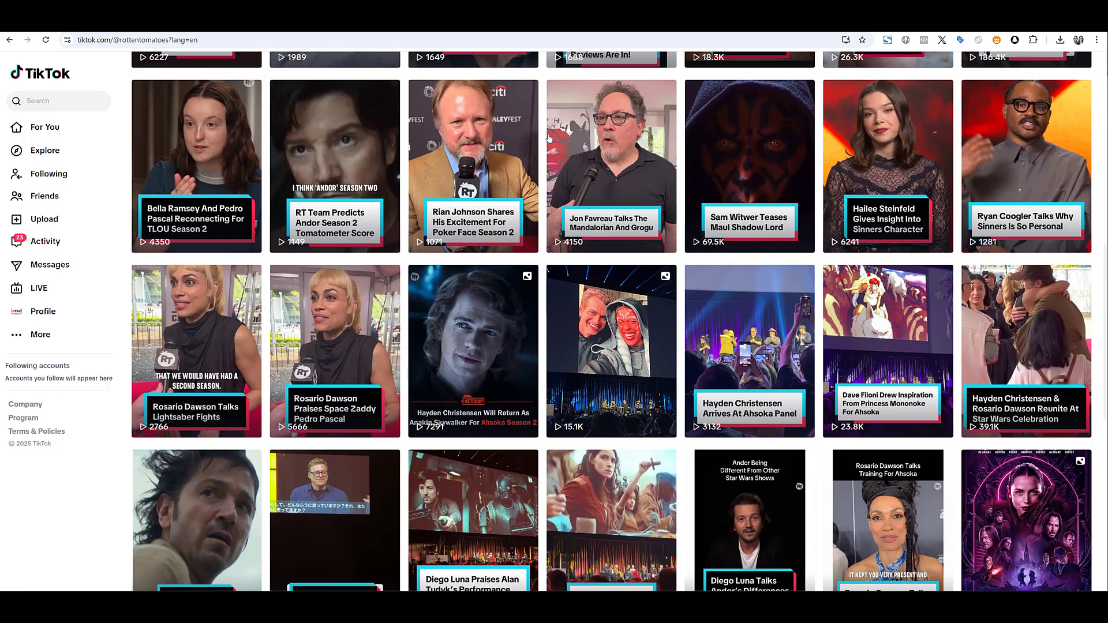
{"action": "scroll", "coordinate": [548, 138], "scroll_direction": "down", "scroll_amount": 7}
{"action": "scroll", "coordinate": [549, 138], "scroll_direction": "down", "scroll_amount": 3}
{"action": "scroll", "coordinate": [549, 137], "scroll_direction": "down", "scroll_amount": 2}
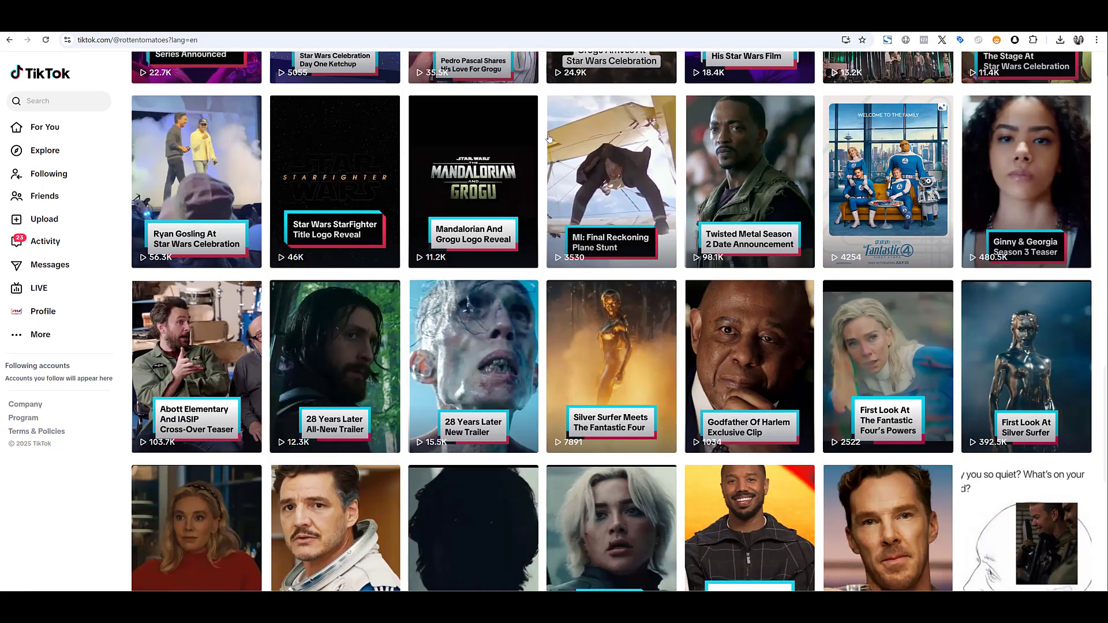
{"action": "mouse_move", "coordinate": [493, 378]}
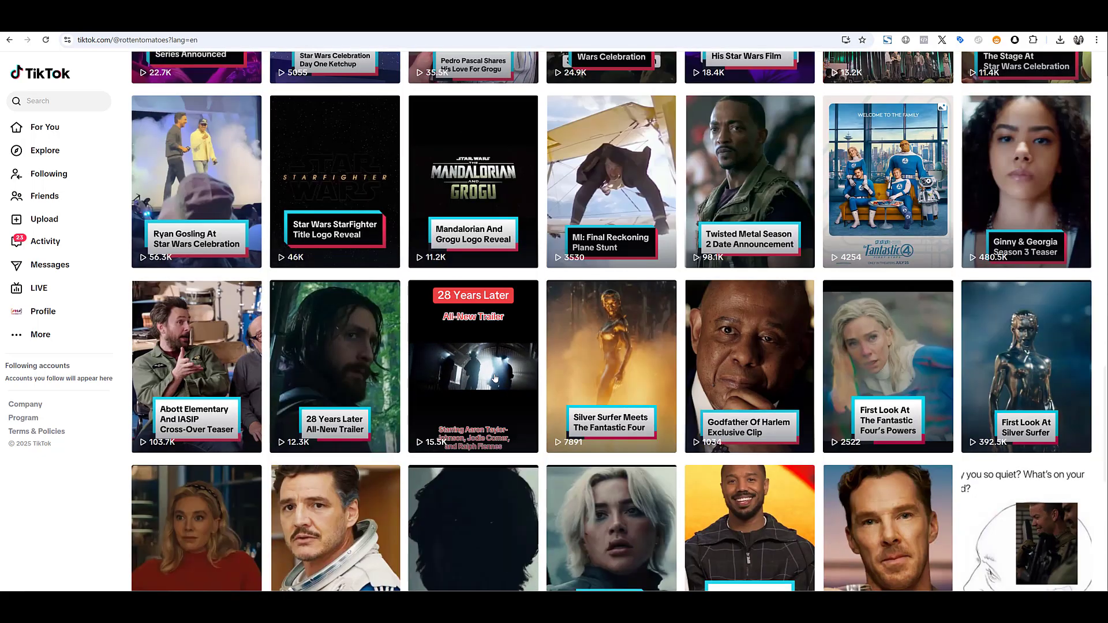
{"action": "left_click", "coordinate": [494, 378]}
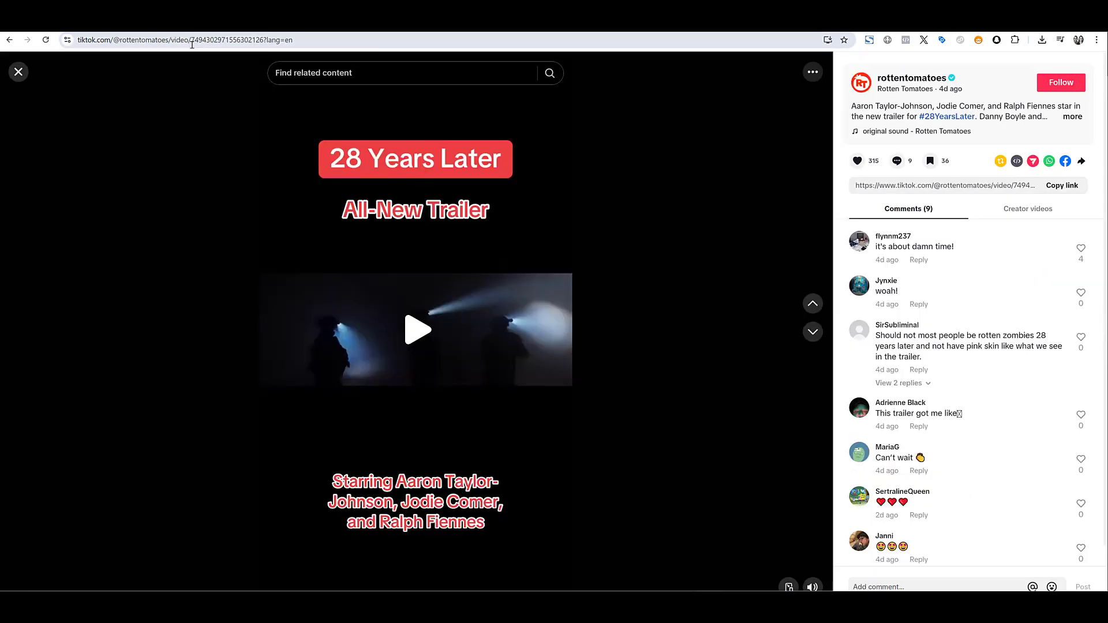
{"action": "left_click_drag", "start_coordinate": [193, 42], "coordinate": [266, 44]}
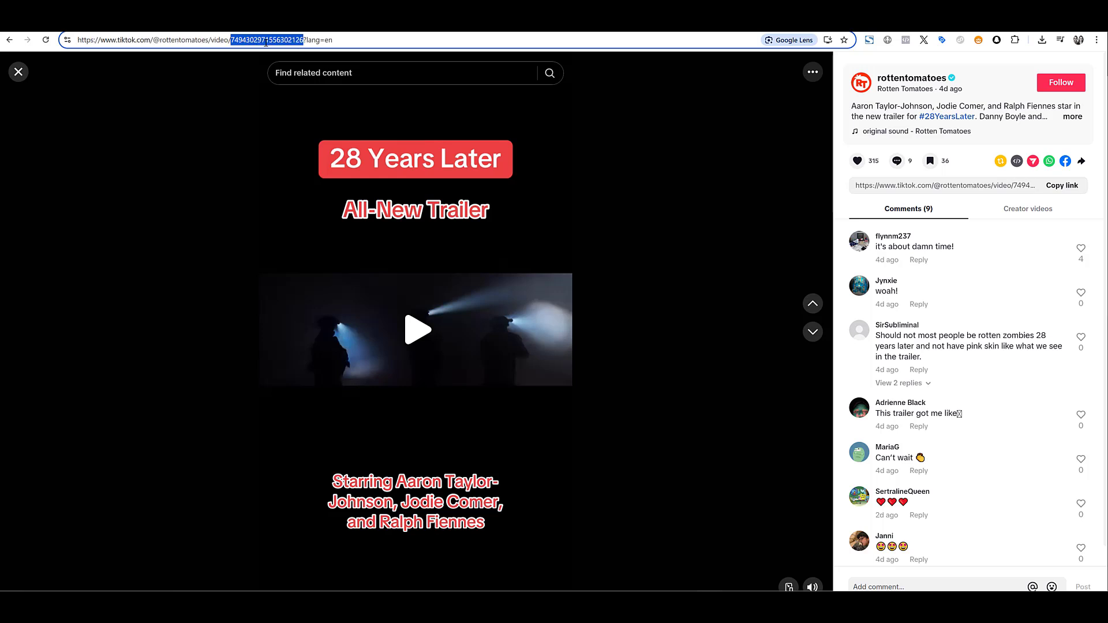
{"action": "key", "text": "alt+Tab"}
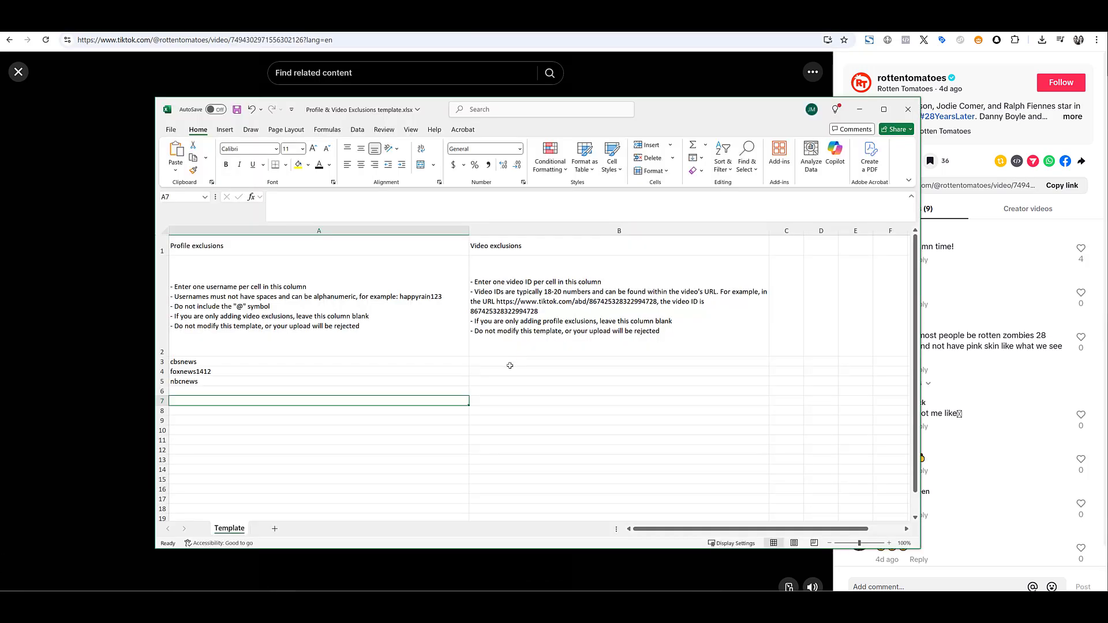
{"action": "key", "text": "Right"}
{"action": "key", "text": "Down"}
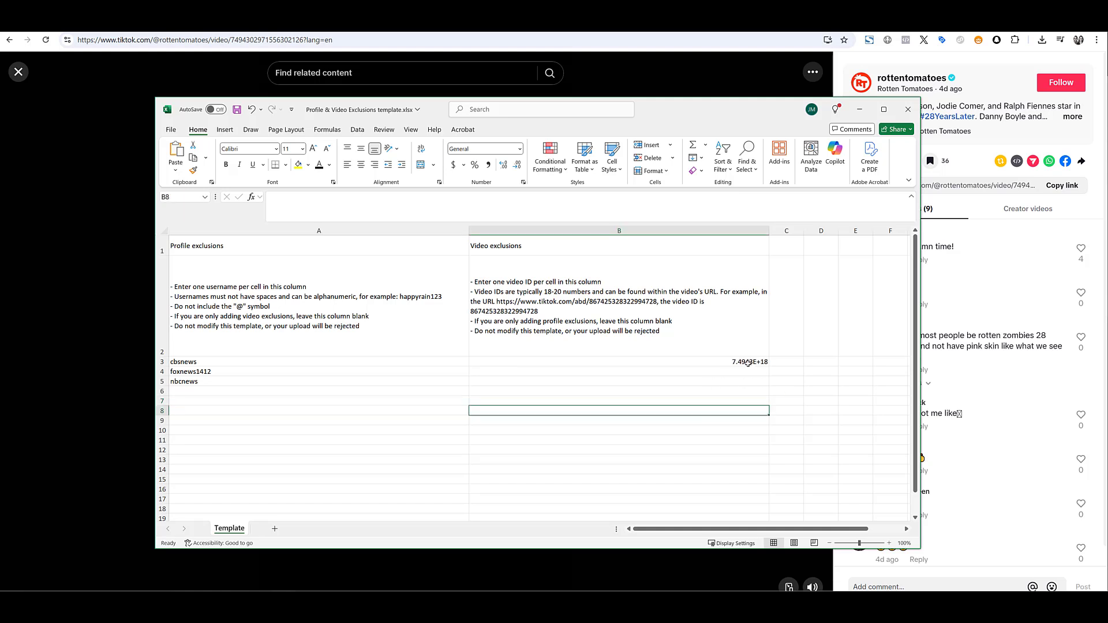
{"action": "left_click", "coordinate": [748, 362]}
{"action": "key", "text": "ctrl+z"}
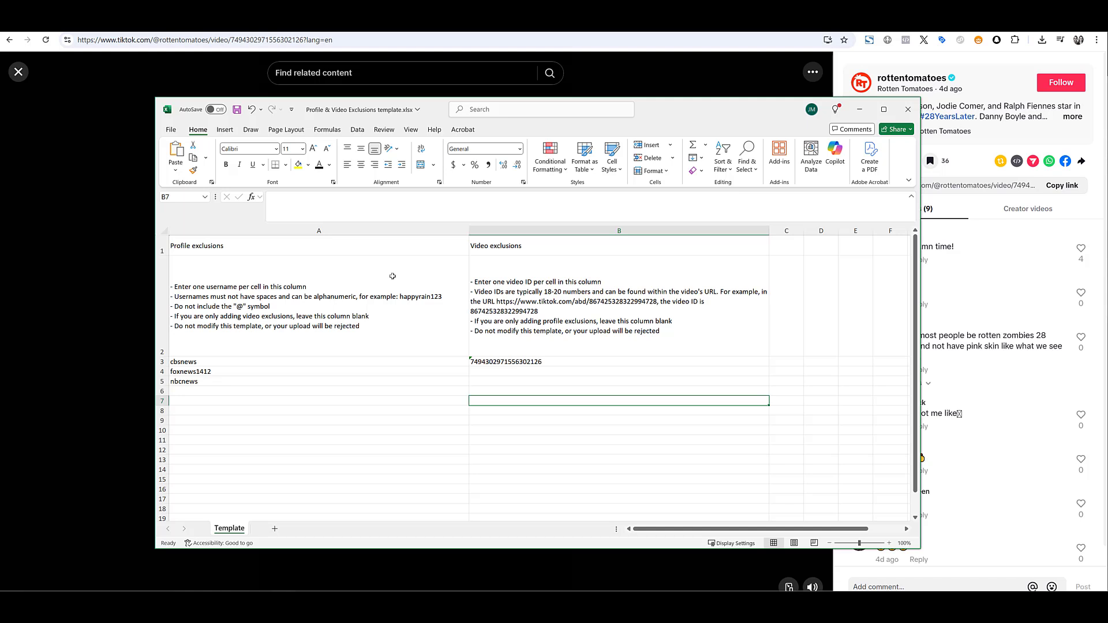
Save the filled template and upload it to the exclusion list.
{"action": "left_click", "coordinate": [237, 109]}
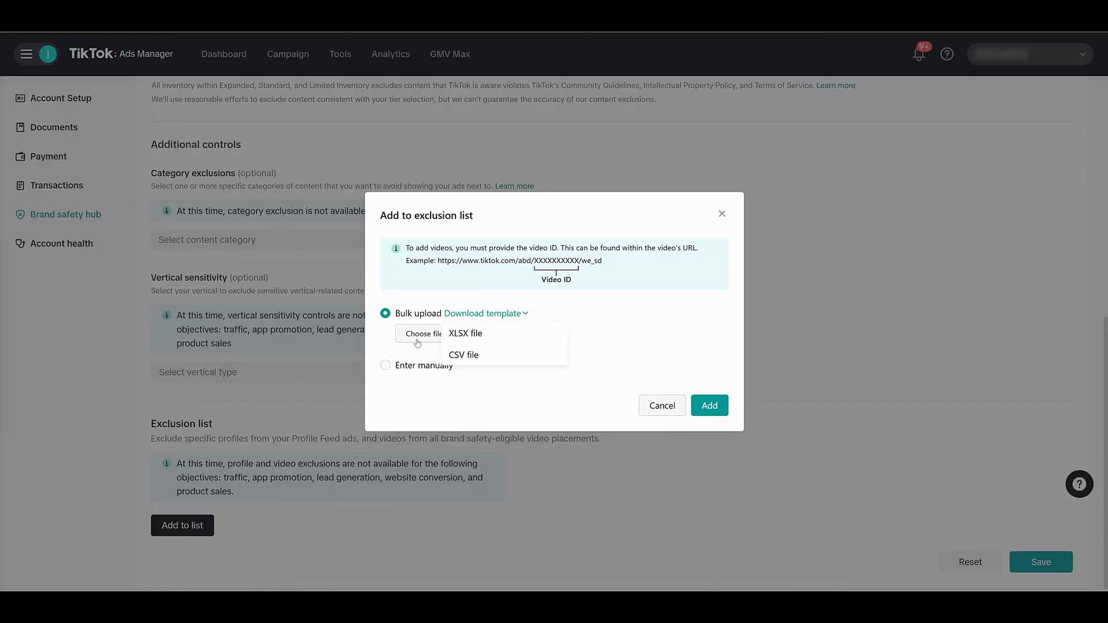
{"action": "left_click", "coordinate": [424, 334]}
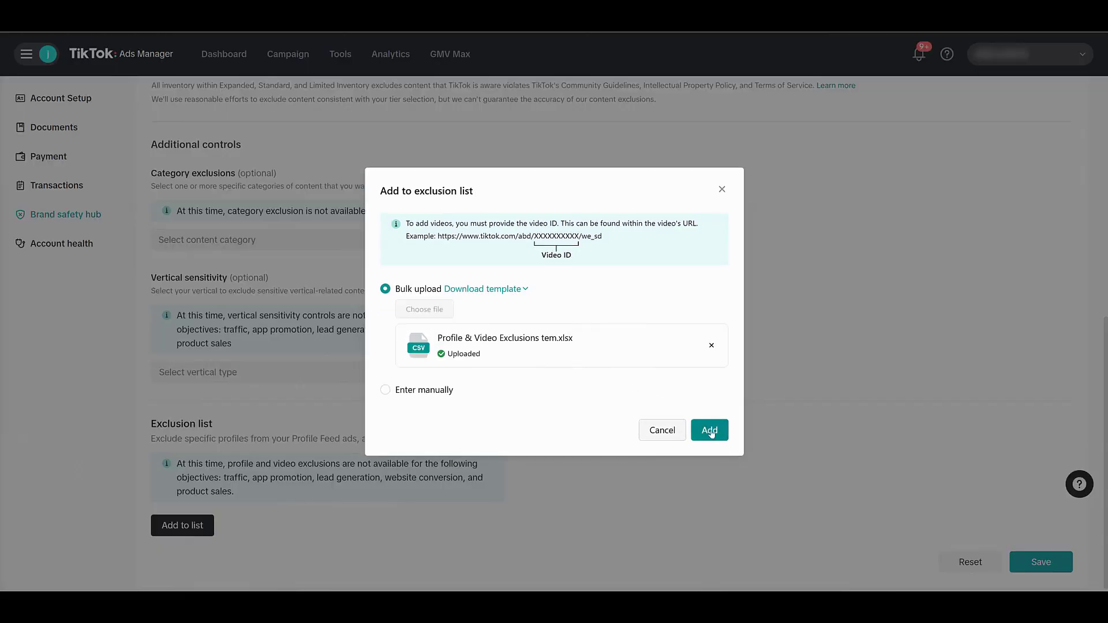
{"action": "left_click", "coordinate": [709, 431]}
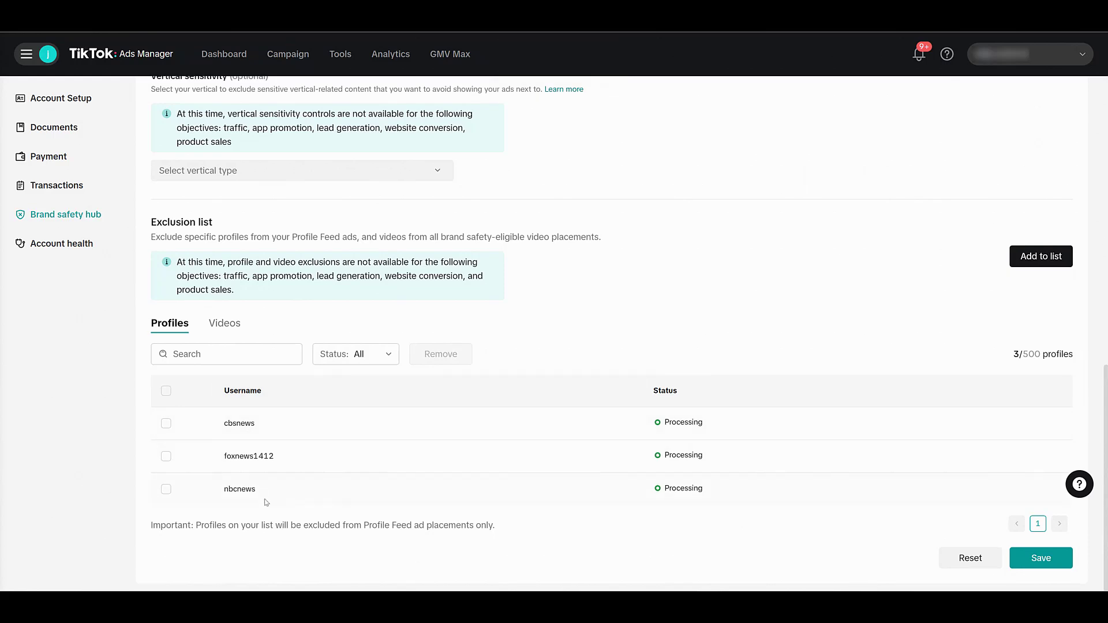
{"action": "left_click", "coordinate": [226, 325]}
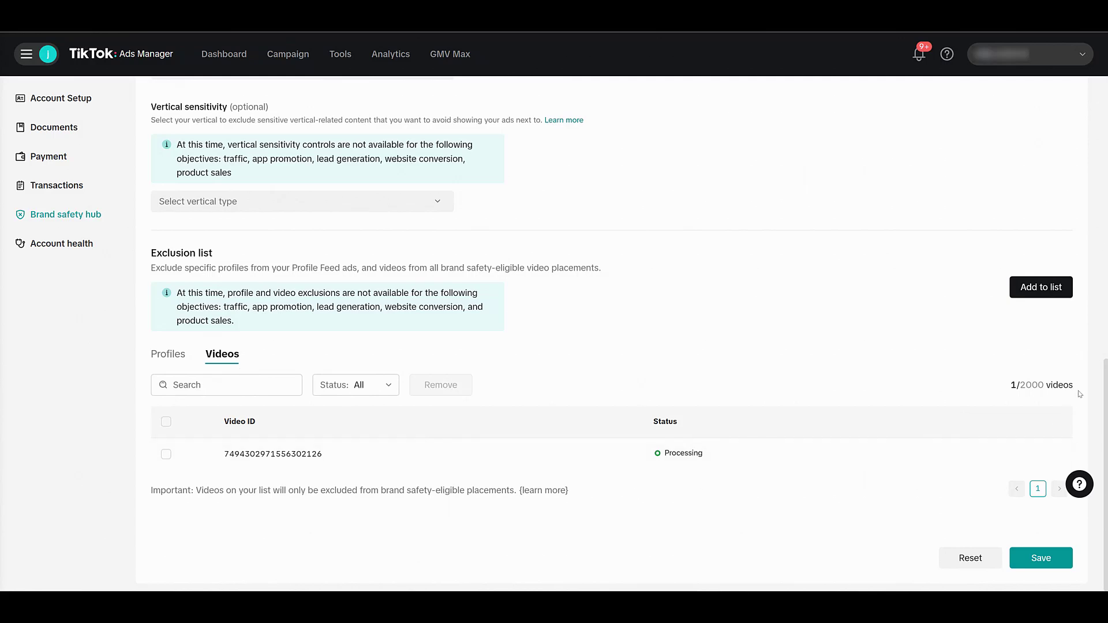
{"action": "mouse_move", "coordinate": [1033, 385]}
{"action": "left_click", "coordinate": [167, 358]}
{"action": "scroll", "coordinate": [448, 448], "scroll_direction": "down", "scroll_amount": 1}
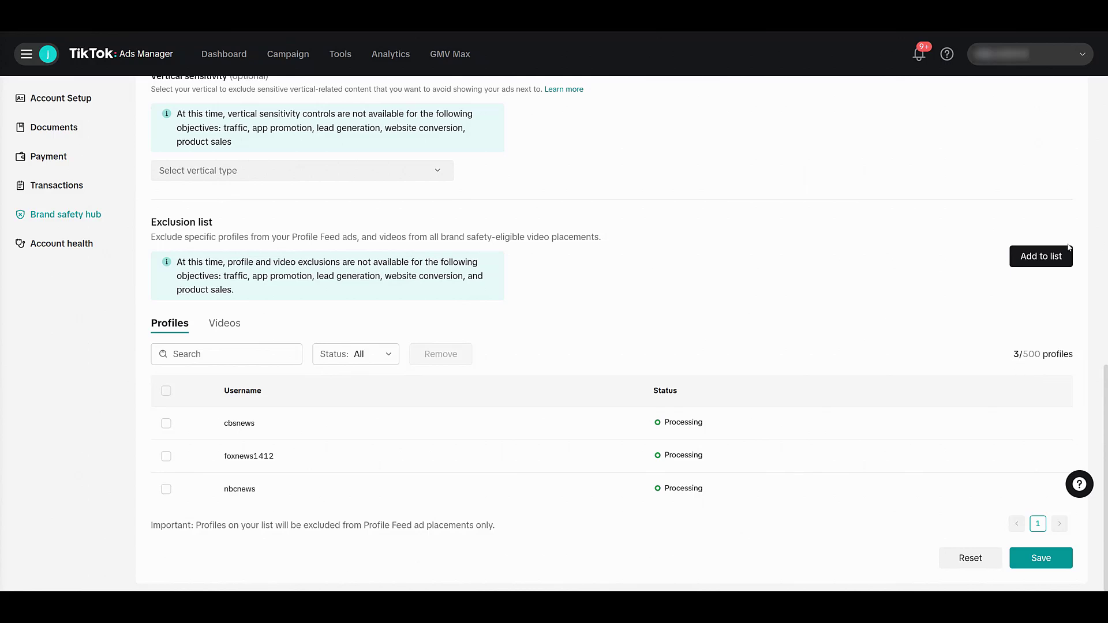
{"action": "left_click", "coordinate": [1053, 260]}
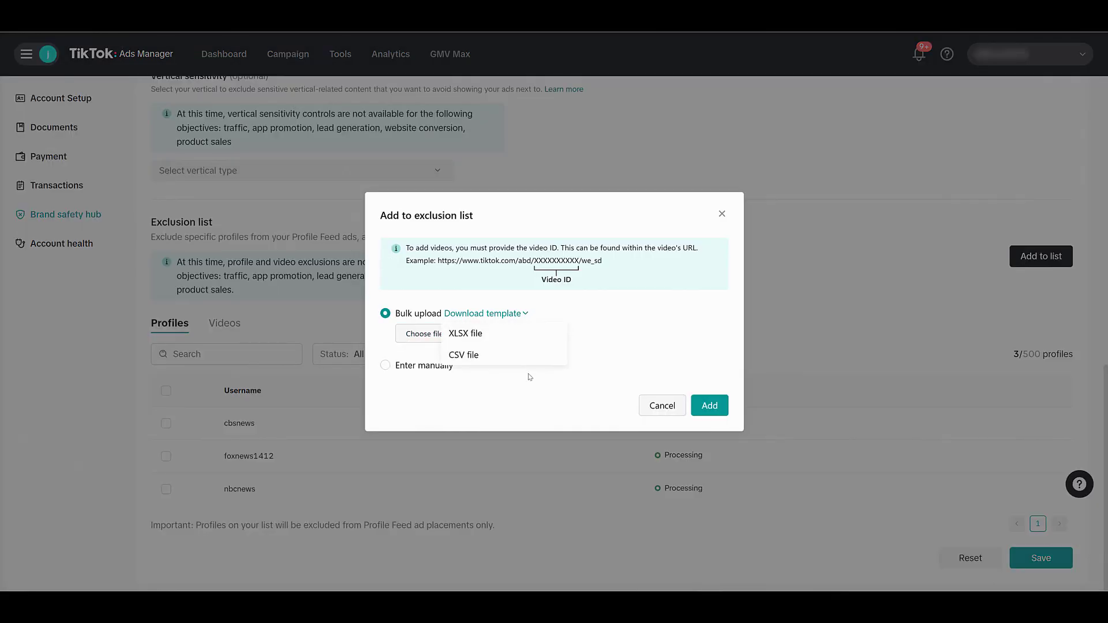
{"action": "left_click", "coordinate": [408, 369]}
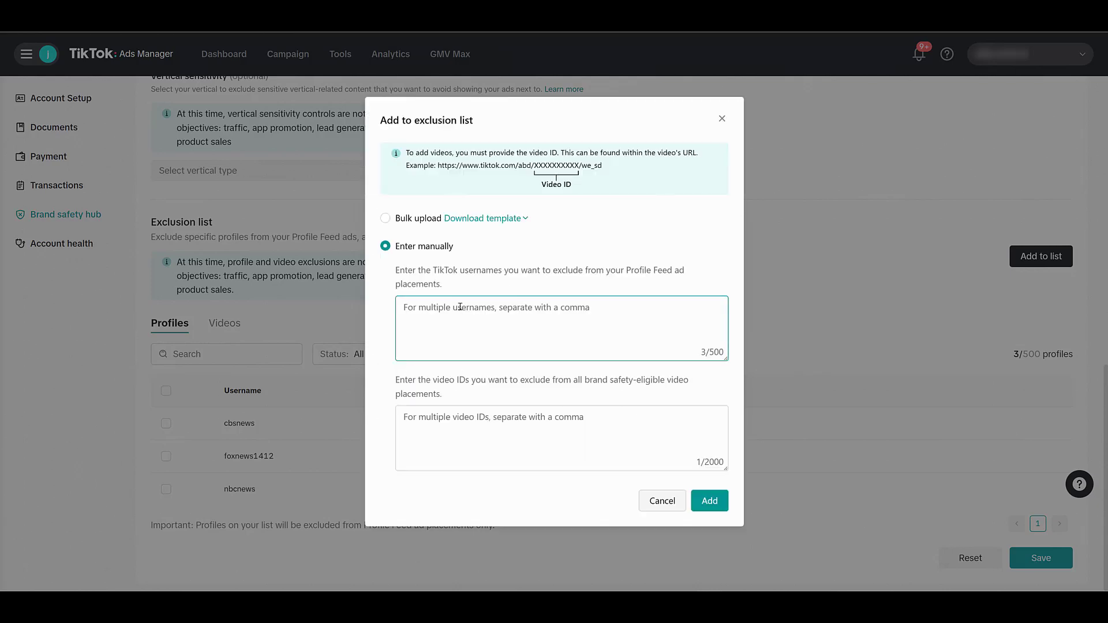
{"action": "left_click", "coordinate": [531, 446]}
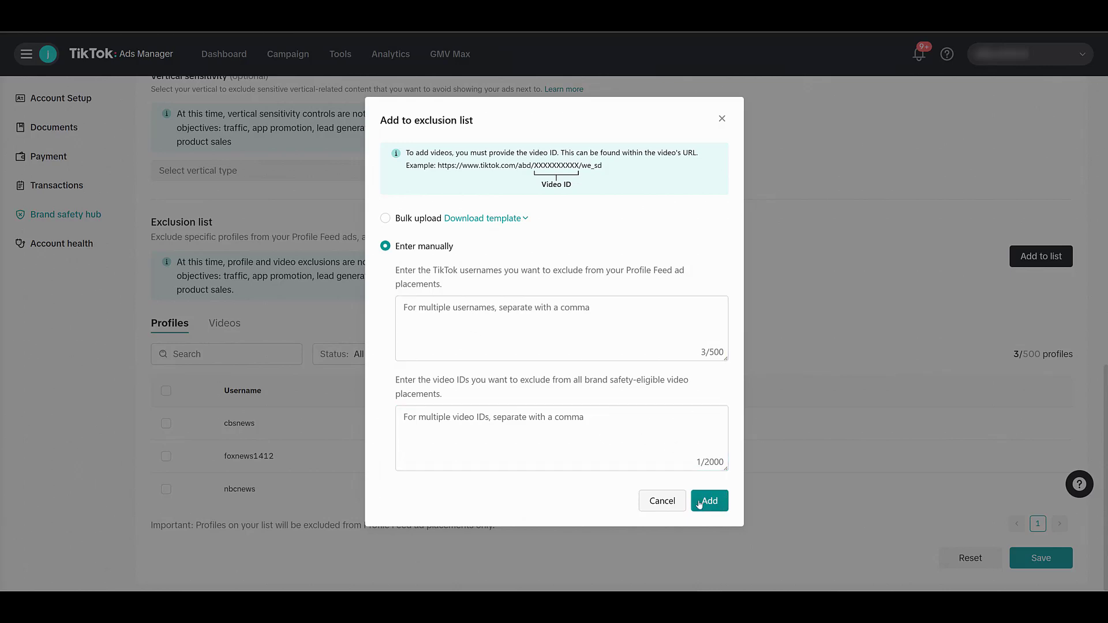
{"action": "left_click", "coordinate": [664, 503]}
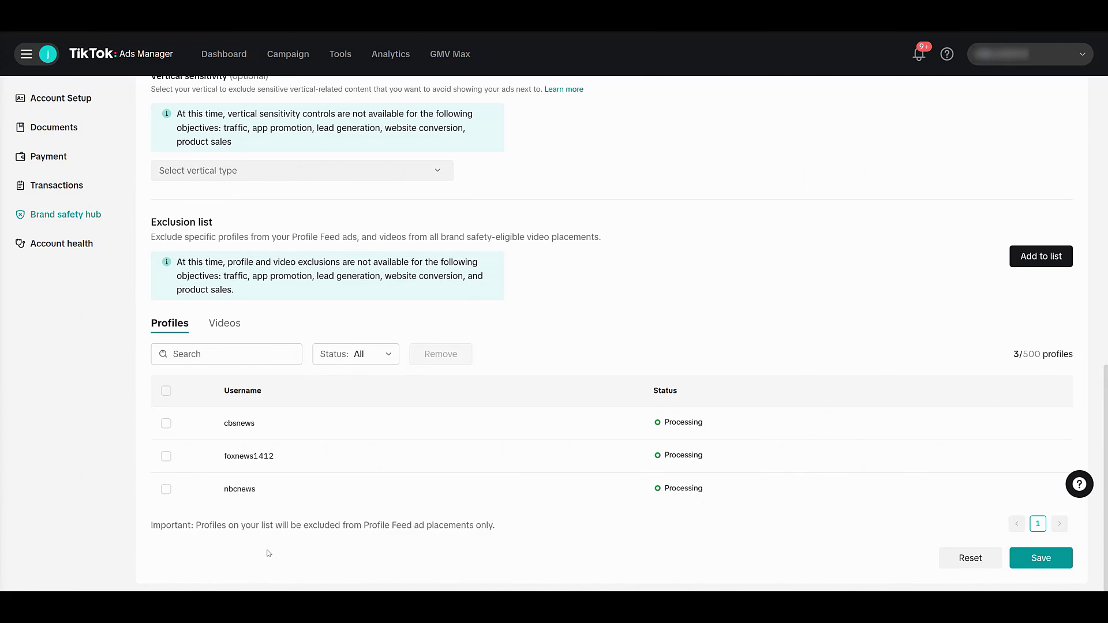
{"action": "left_click", "coordinate": [226, 325]}
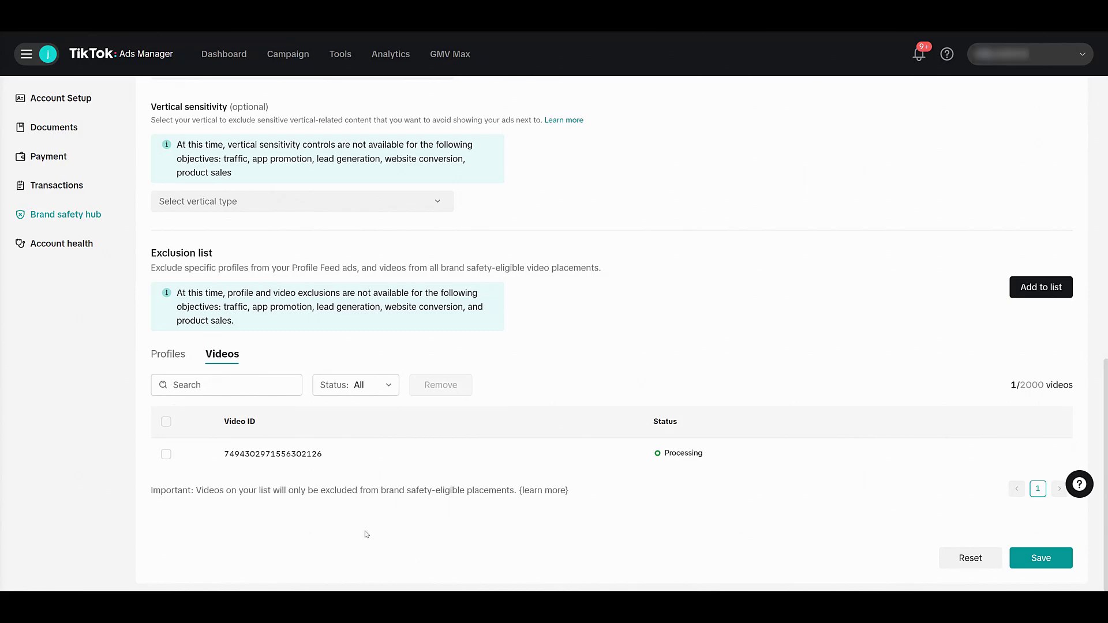
{"action": "scroll", "coordinate": [368, 532], "scroll_direction": "up", "scroll_amount": 12}
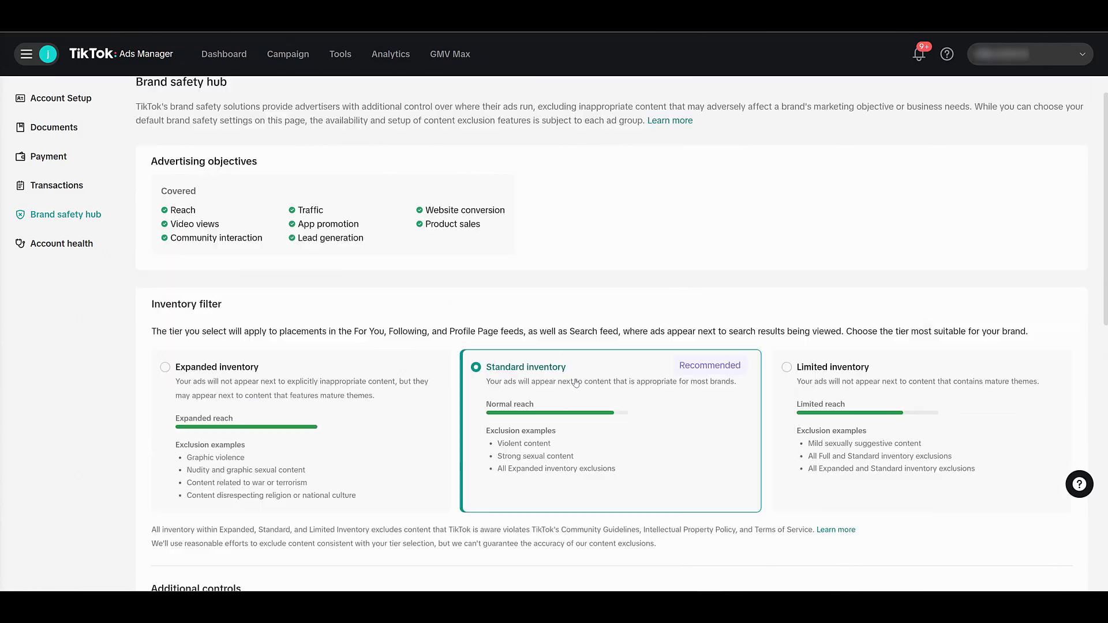
{"action": "scroll", "coordinate": [575, 383], "scroll_direction": "down", "scroll_amount": 12}
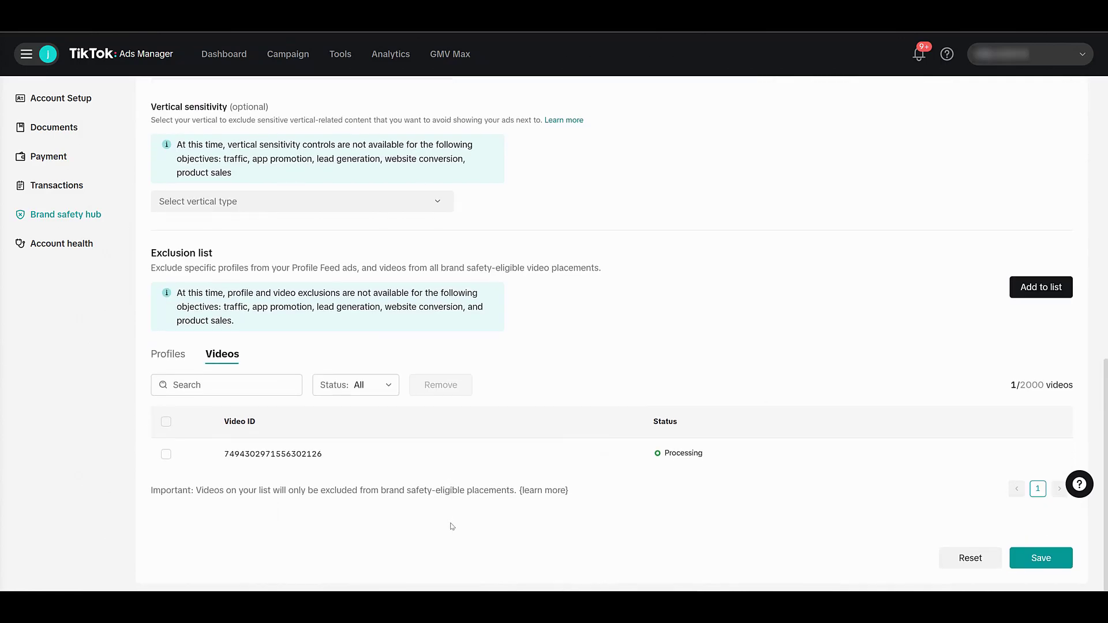
{"action": "scroll", "coordinate": [452, 526], "scroll_direction": "up", "scroll_amount": 12}
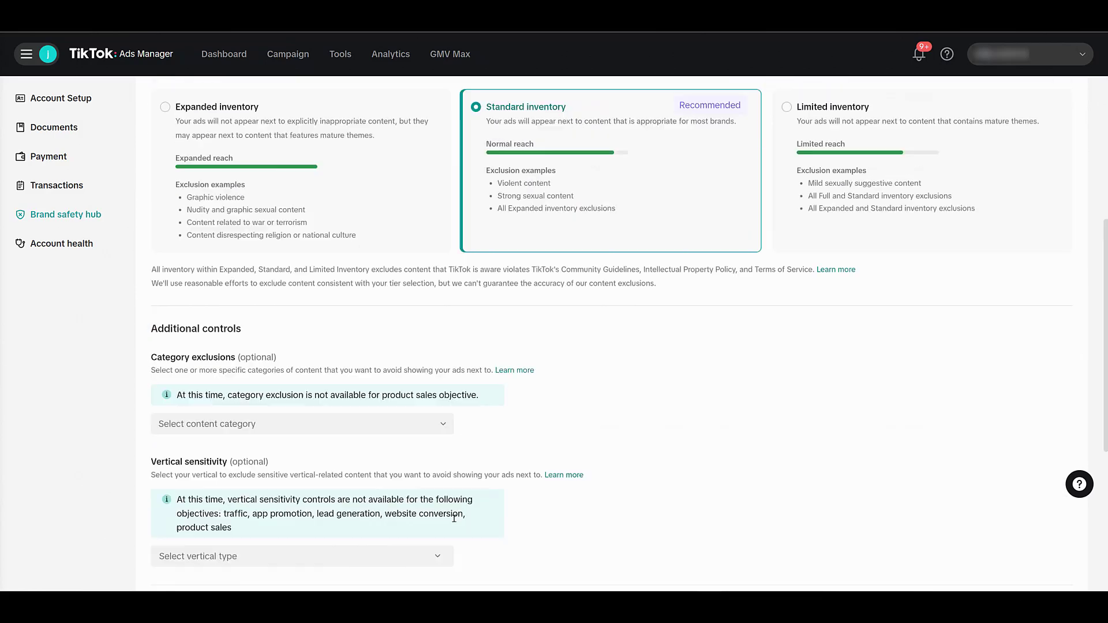
{"action": "scroll", "coordinate": [455, 519], "scroll_direction": "down", "scroll_amount": 12}
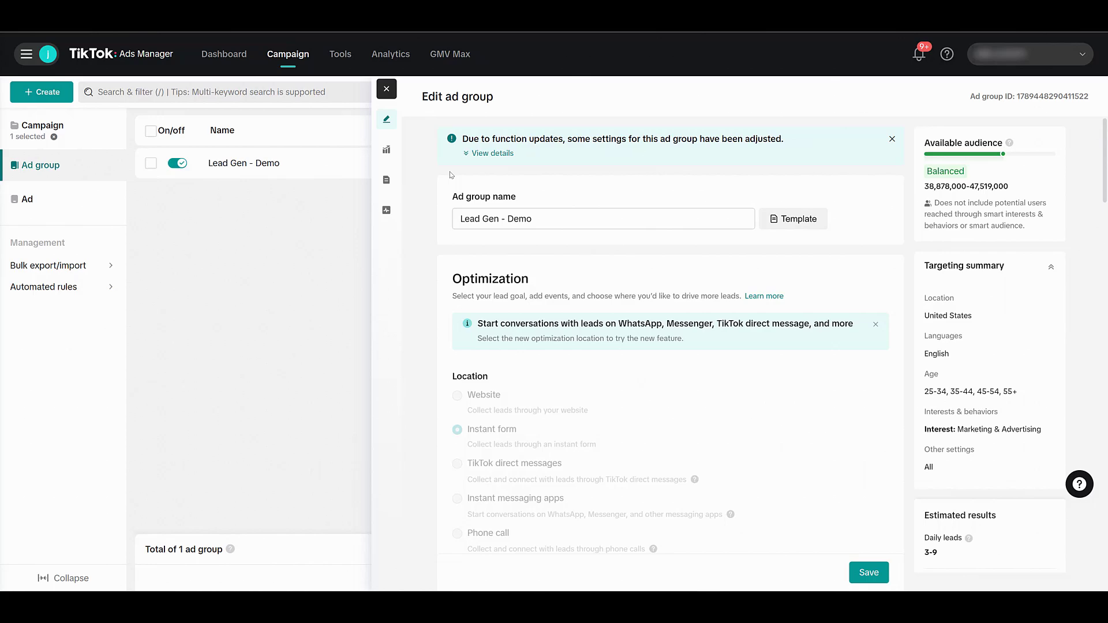
Open the Exclude audience dropdown in the Lead Gen - Demo ad group's Audience settings.
{"action": "scroll", "coordinate": [459, 202], "scroll_direction": "down", "scroll_amount": 10}
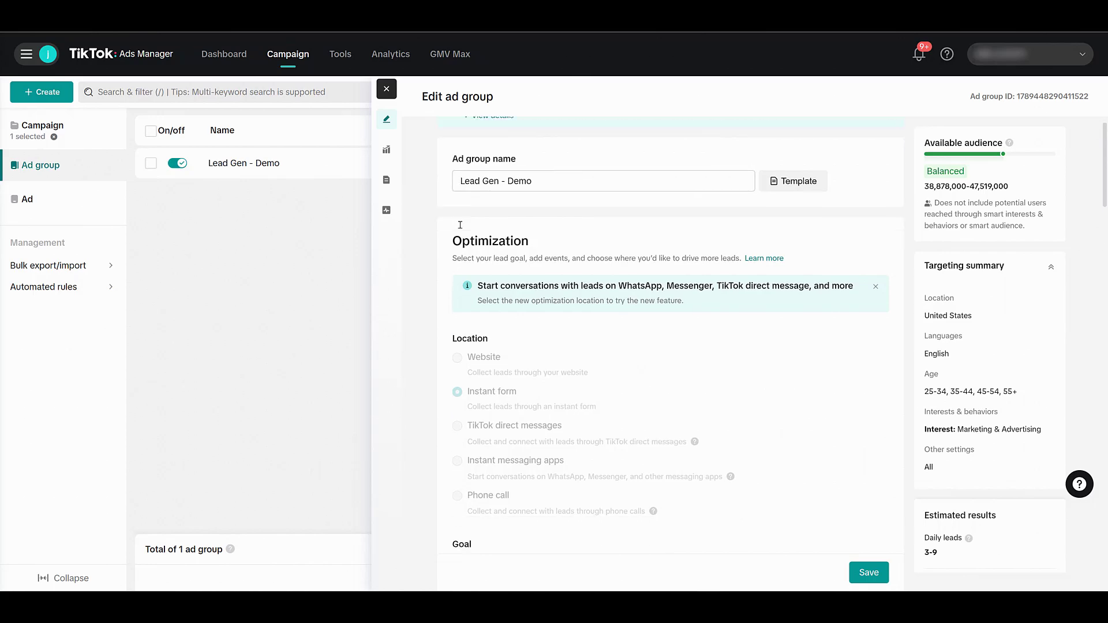
{"action": "scroll", "coordinate": [466, 234], "scroll_direction": "down", "scroll_amount": 12}
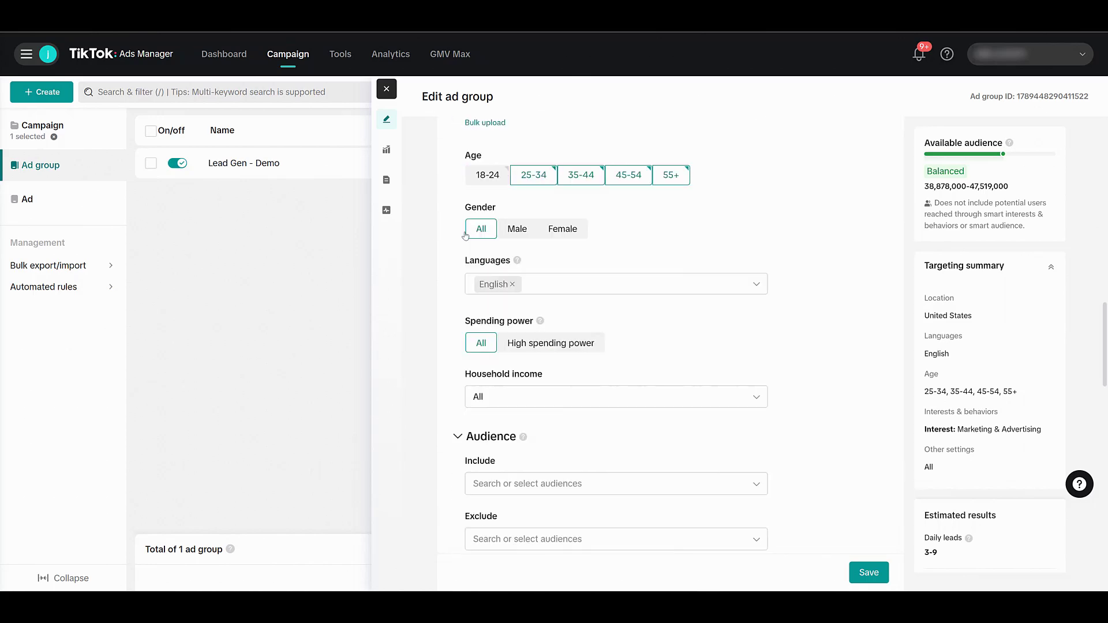
{"action": "scroll", "coordinate": [465, 235], "scroll_direction": "down", "scroll_amount": 1}
{"action": "left_click", "coordinate": [577, 240]}
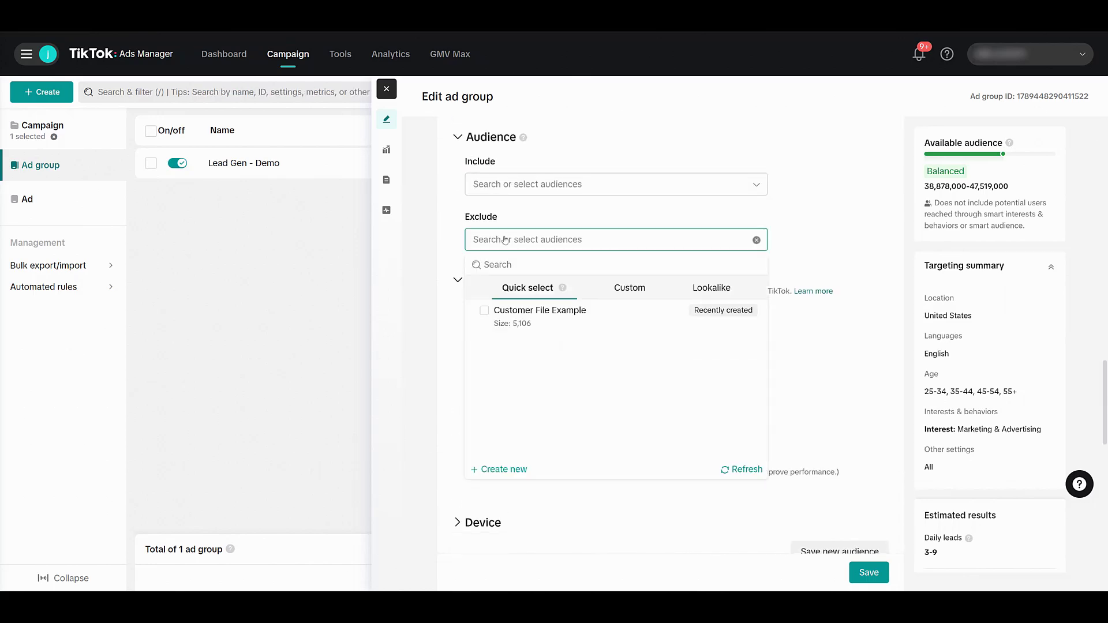